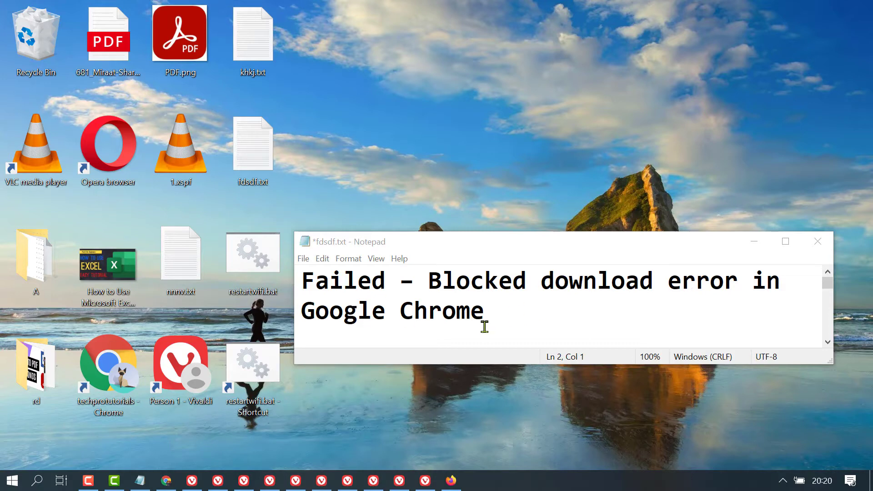
# - Minimize the Notepad note about the Chrome blocked download error
pyautogui.click(754, 242)
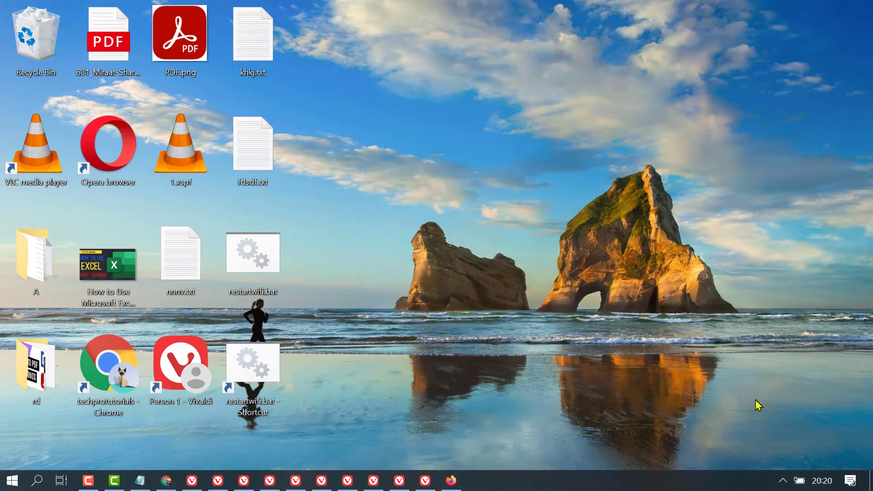
# - Bring up the Windows Run dialog with Win+R to enter inetcpl.cpl
pyautogui.press('super+r')
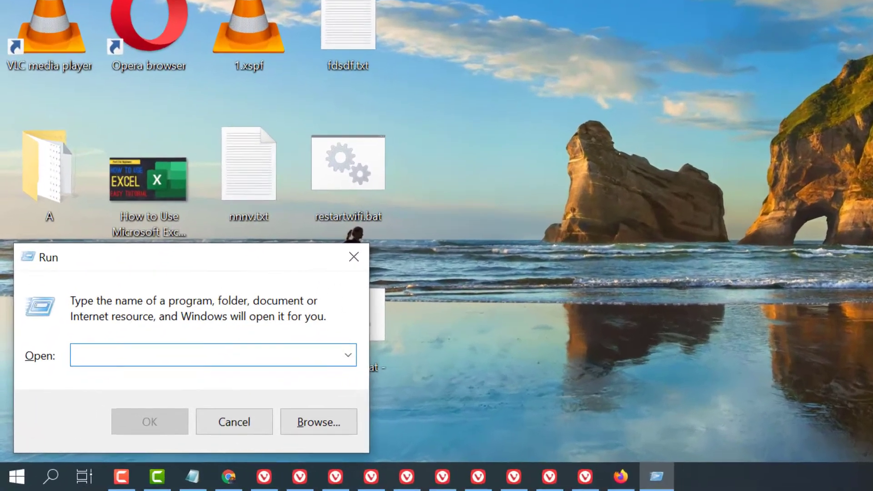
pyautogui.write('i')
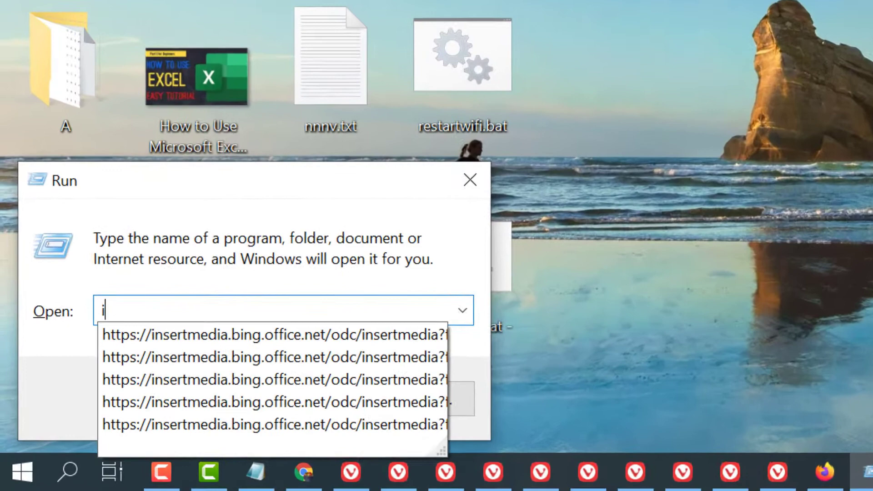
pyautogui.write('netcpl.cpl')
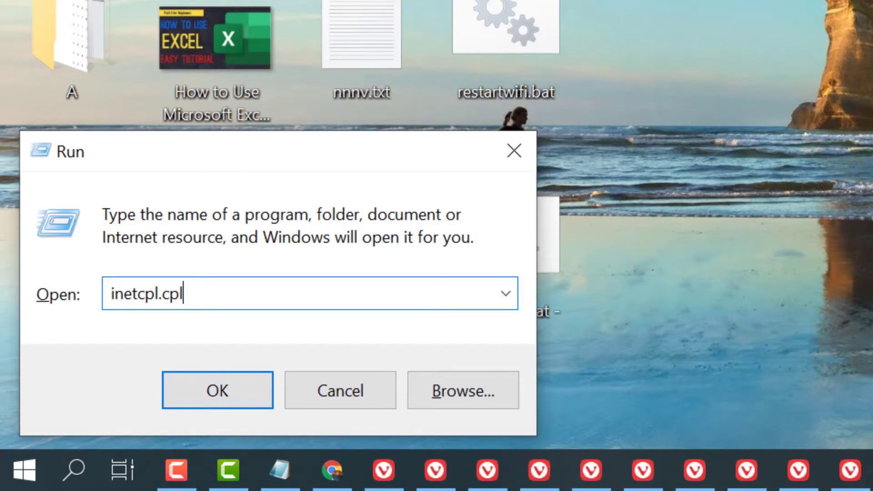
# - Launch Internet Properties and verify the Internet zone's unsafe-file launching stays at Prompt
pyautogui.click(191, 393)
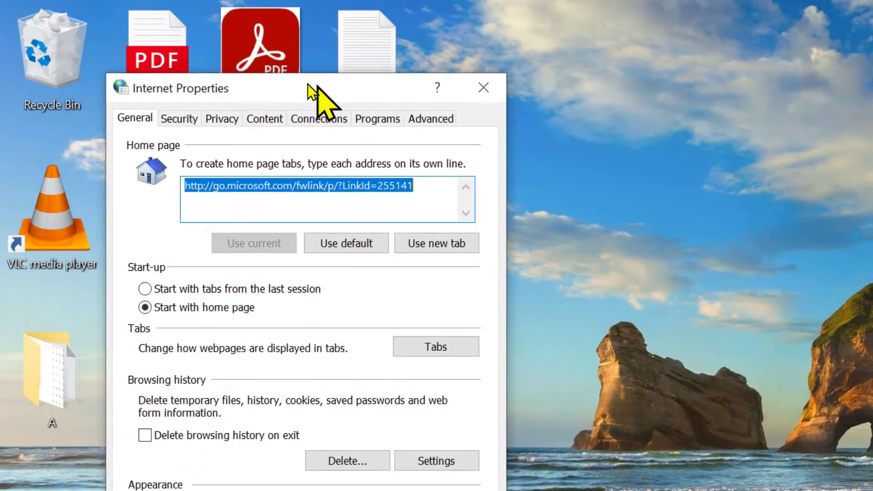
pyautogui.moveTo(294, 32); pyautogui.dragTo(648, 71)
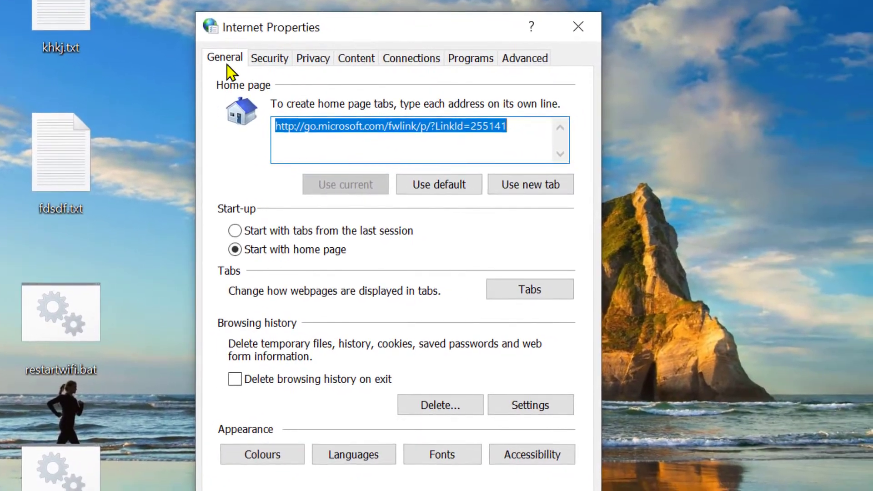
pyautogui.click(270, 58)
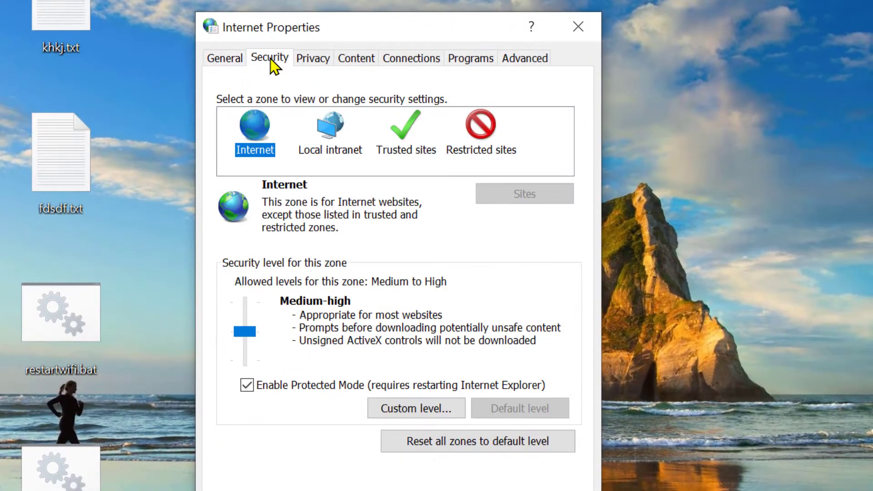
pyautogui.click(399, 409)
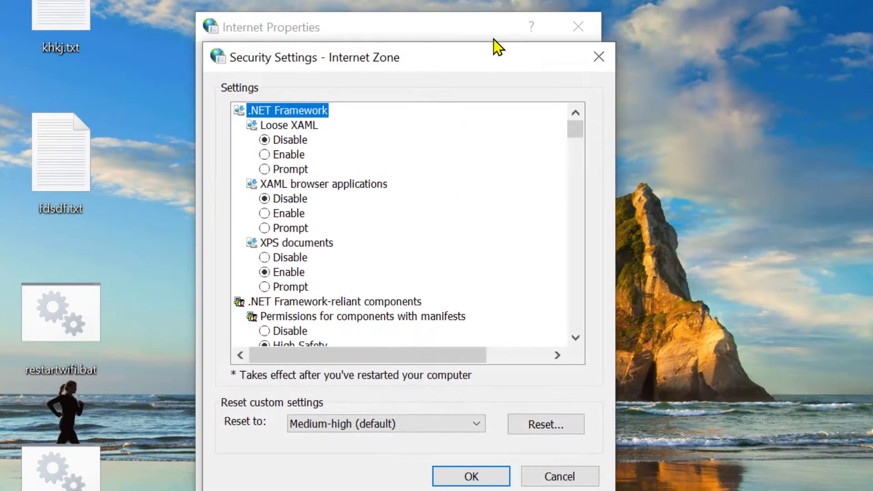
pyautogui.scroll(-10, 513, 118)
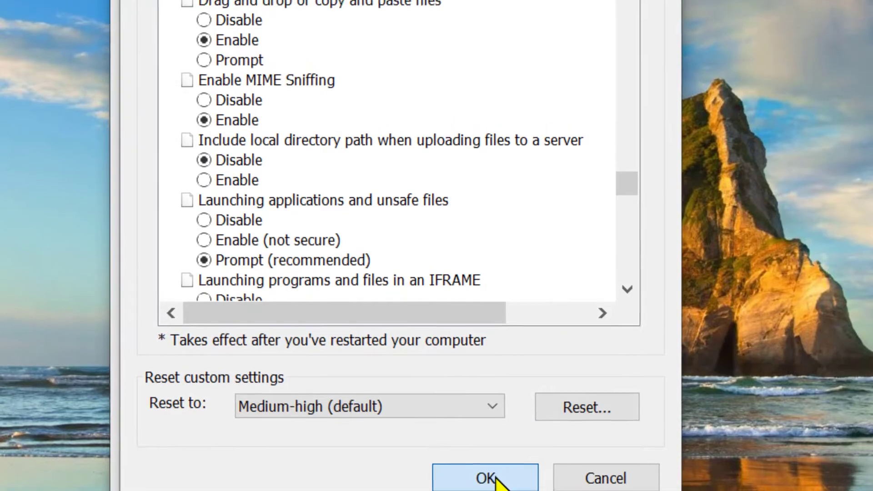
pyautogui.click(485, 463)
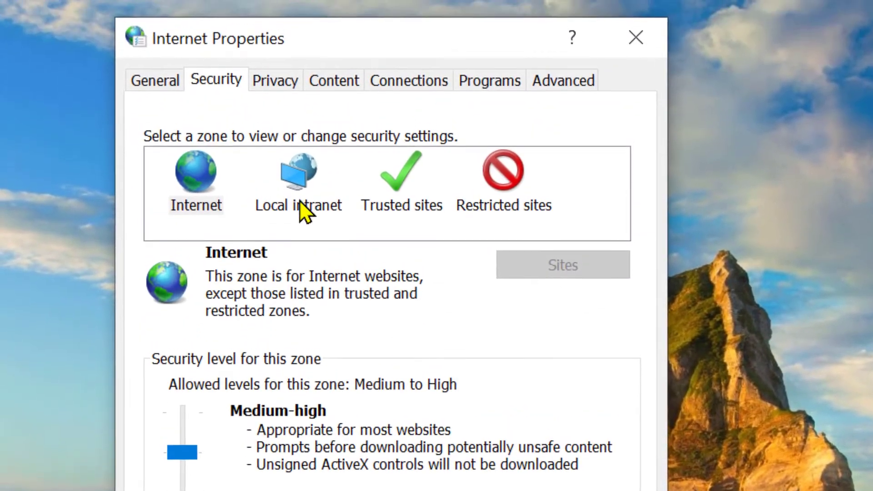
# - Set Local intranet's 'Launching applications and unsafe files' to Prompt and confirm the change
pyautogui.click(290, 204)
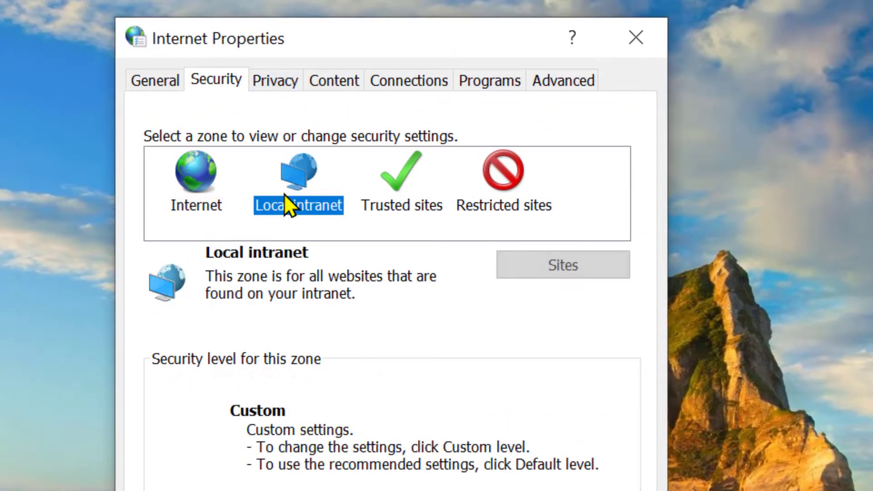
pyautogui.click(173, 202)
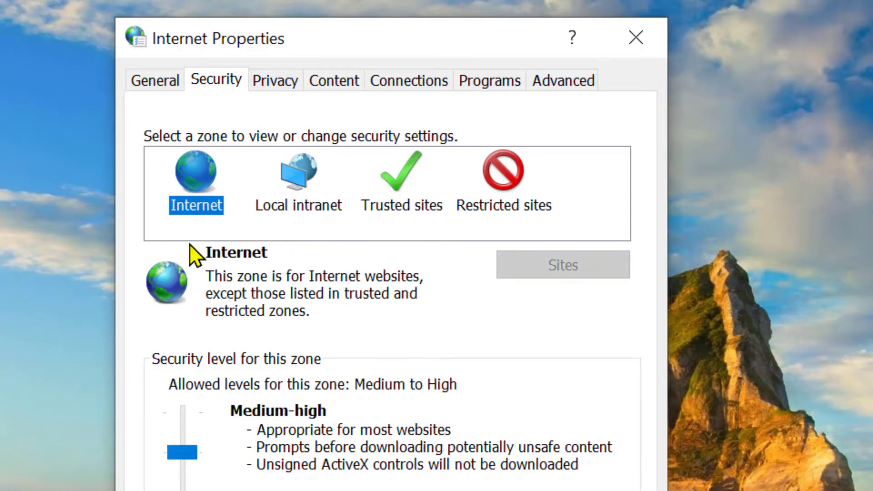
pyautogui.click(304, 205)
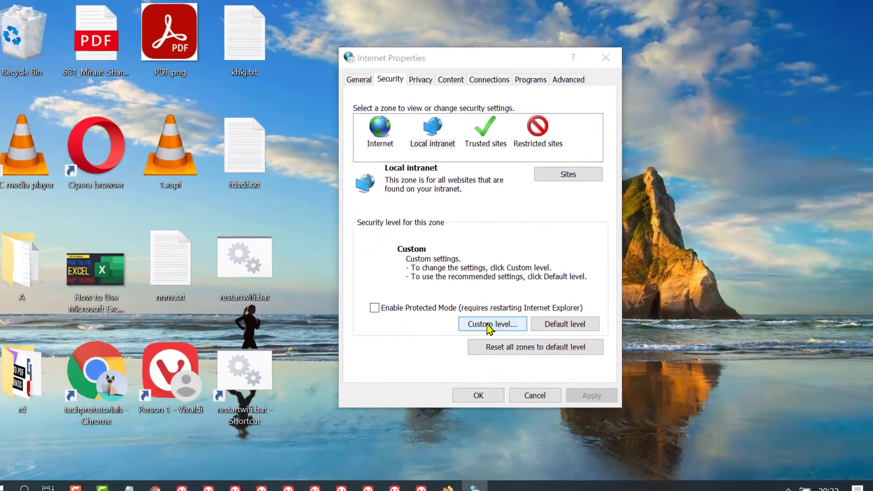
pyautogui.click(489, 328)
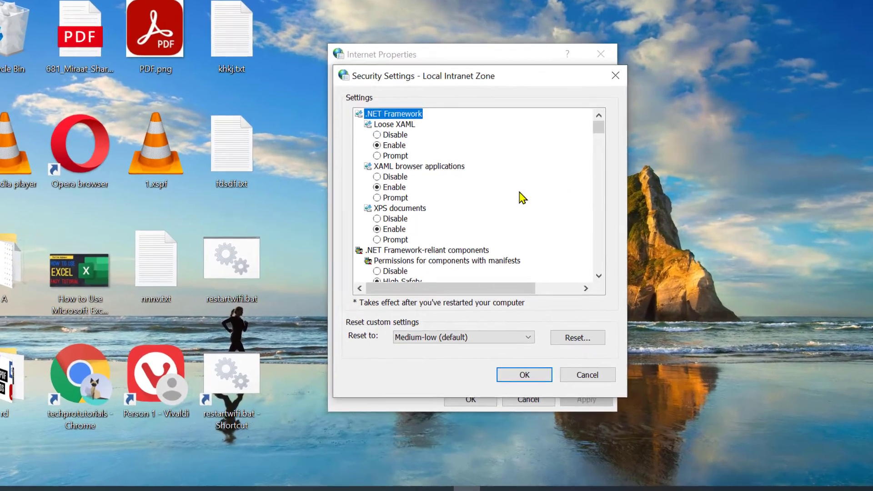
pyautogui.scroll(-5, 519, 204)
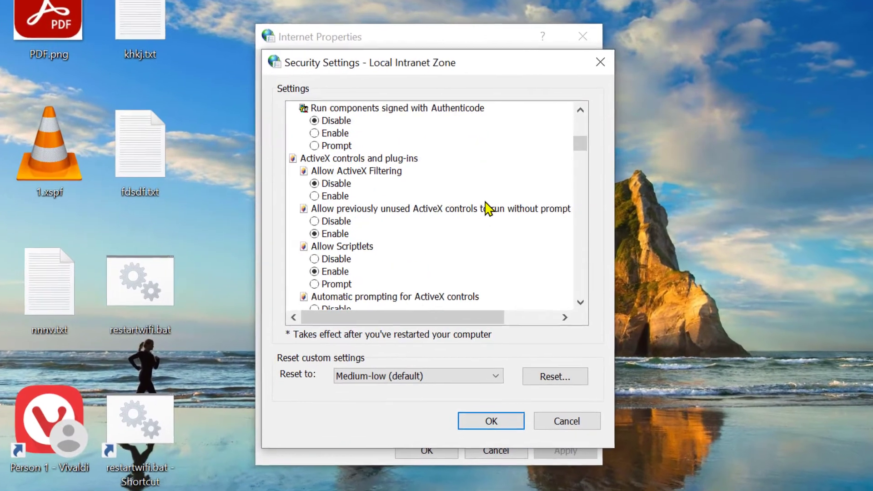
pyautogui.scroll(-4, 487, 209)
pyautogui.scroll(-4, 488, 209)
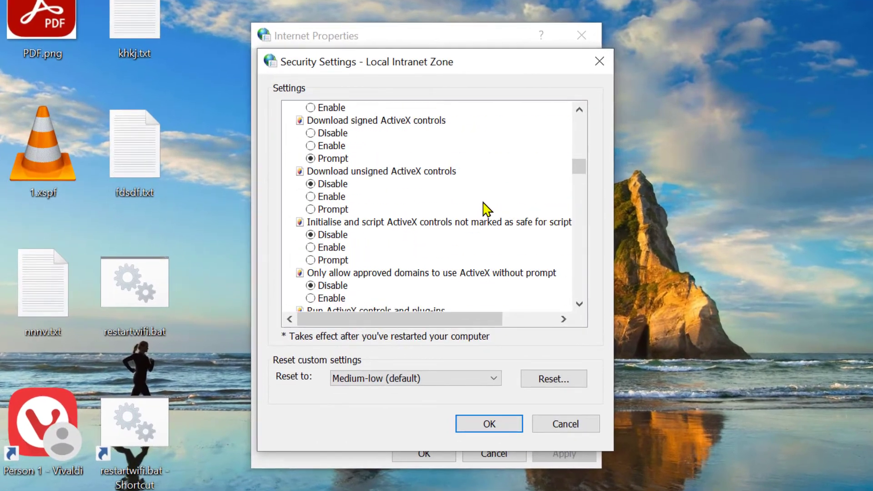
pyautogui.scroll(-4, 487, 208)
pyautogui.scroll(-3, 487, 208)
pyautogui.scroll(-4, 488, 208)
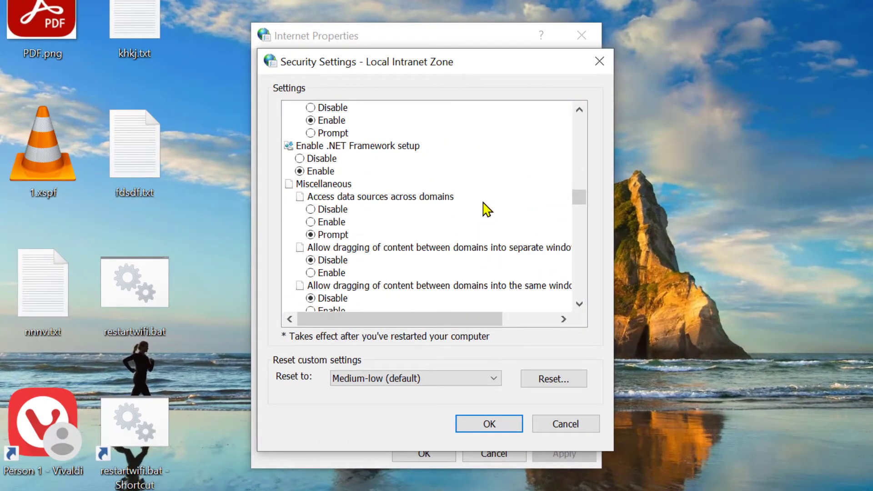
pyautogui.scroll(-2, 486, 208)
pyautogui.scroll(-4, 486, 208)
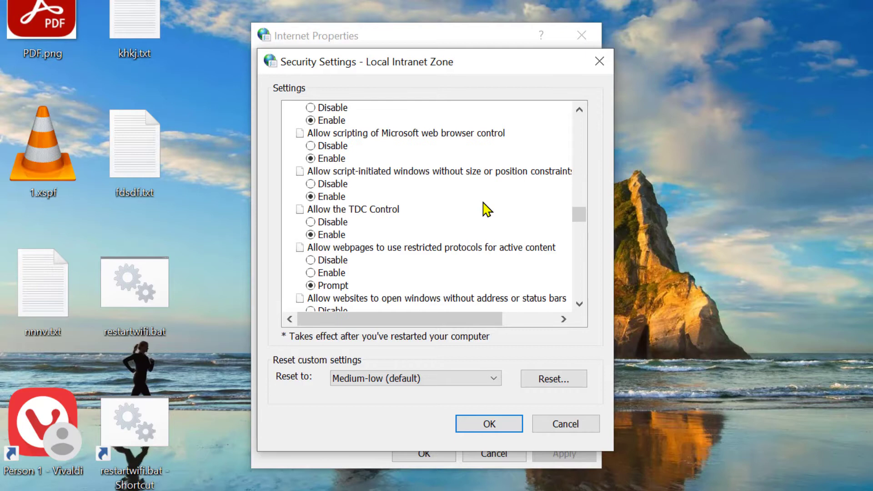
pyautogui.scroll(-3, 486, 208)
pyautogui.scroll(-3, 486, 208)
pyautogui.scroll(-2, 486, 208)
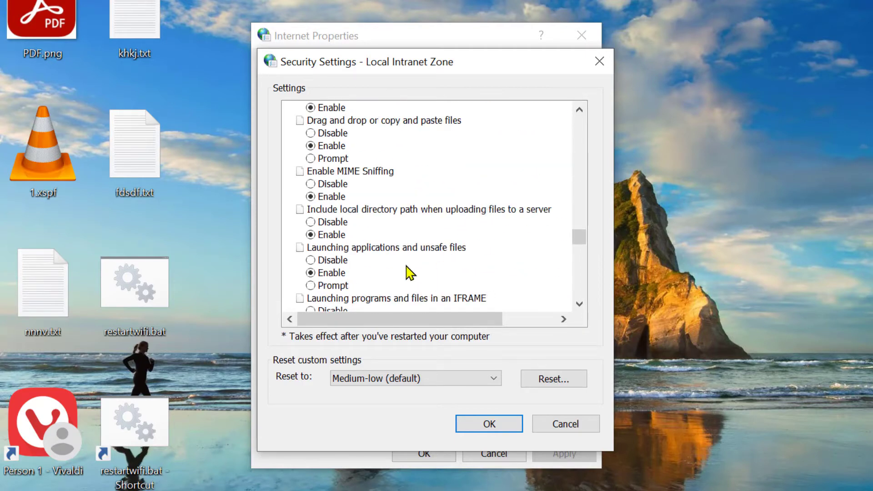
pyautogui.click(333, 287)
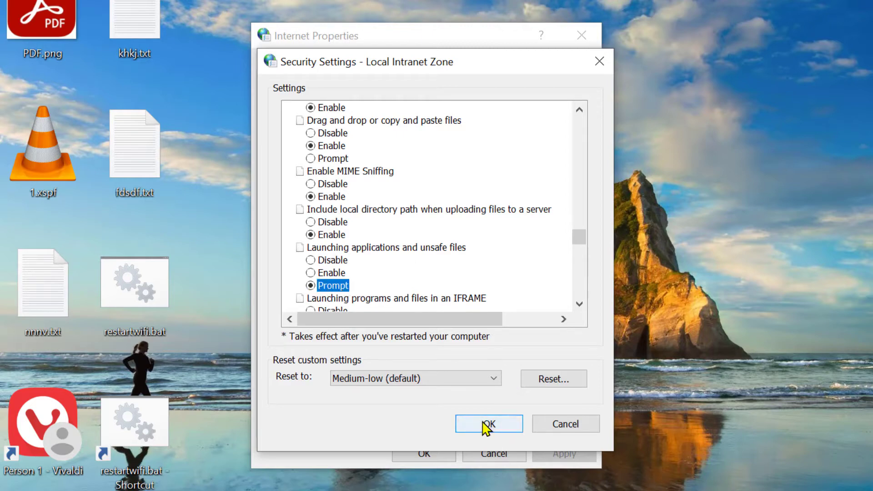
pyautogui.click(489, 424)
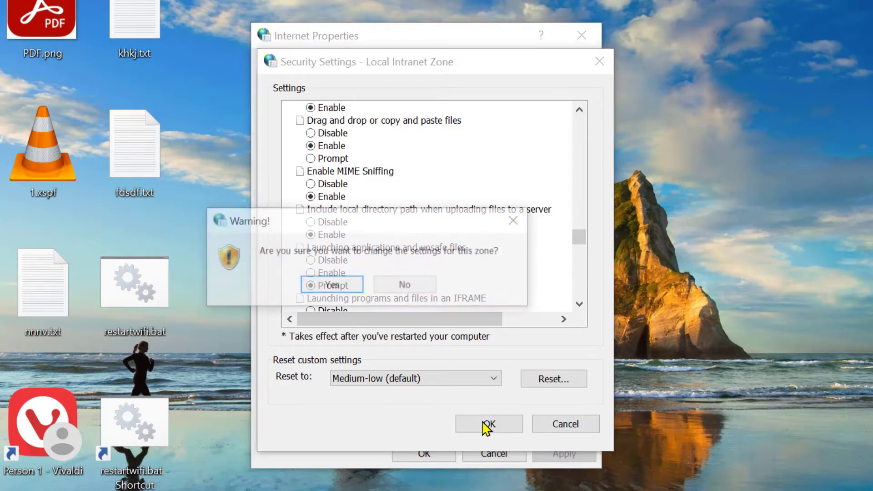
pyautogui.click(333, 286)
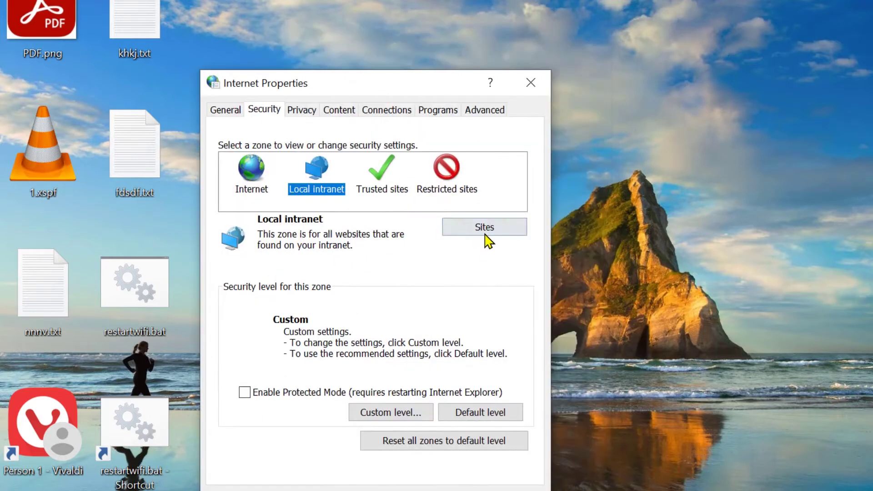
# - Uncheck the local sites, proxy-bypass sites and network paths intranet inclusion options, then save
pyautogui.click(490, 231)
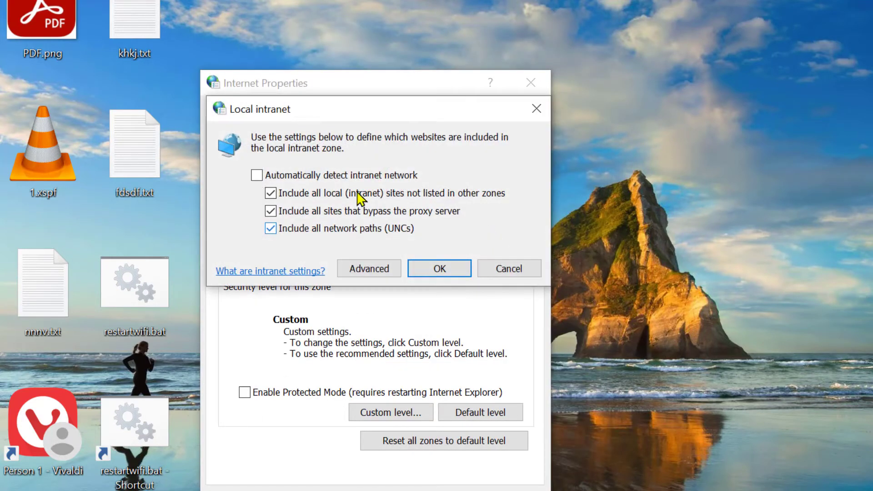
pyautogui.click(270, 193)
pyautogui.click(270, 211)
pyautogui.click(270, 228)
pyautogui.click(440, 268)
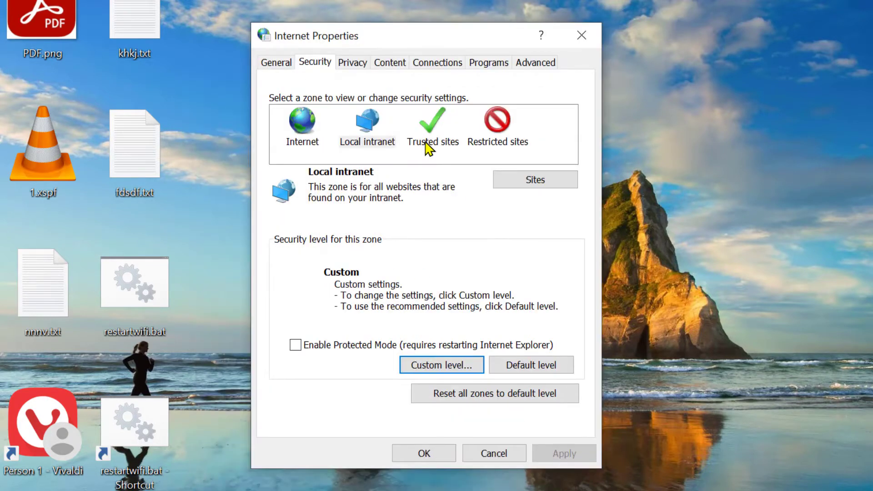
# - Verify the Trusted sites zone already has unsafe-file launching set to Prompt
pyautogui.click(429, 146)
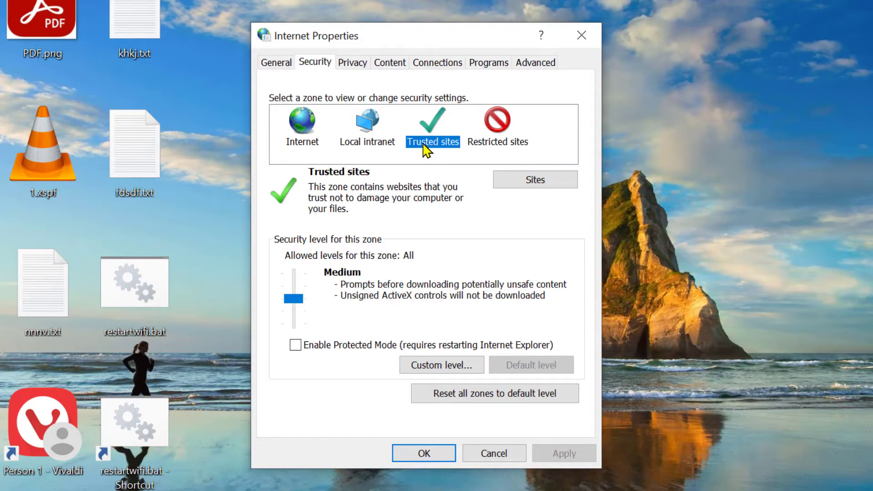
pyautogui.click(441, 365)
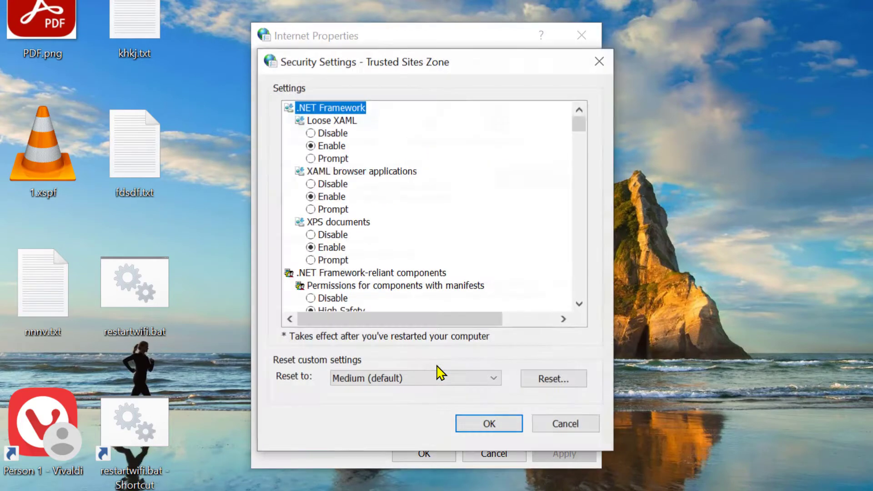
pyautogui.scroll(-5, 420, 226)
pyautogui.scroll(-5, 420, 238)
pyautogui.scroll(-5, 419, 250)
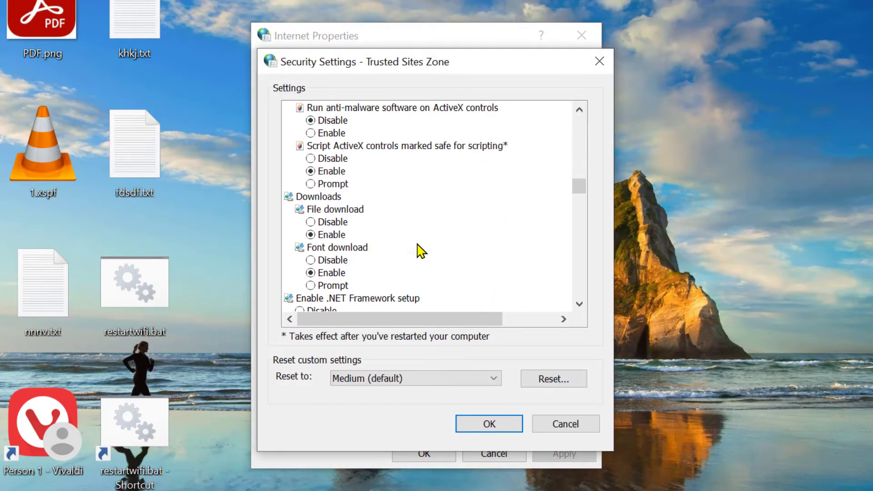
pyautogui.scroll(-5, 419, 249)
pyautogui.scroll(-4, 419, 250)
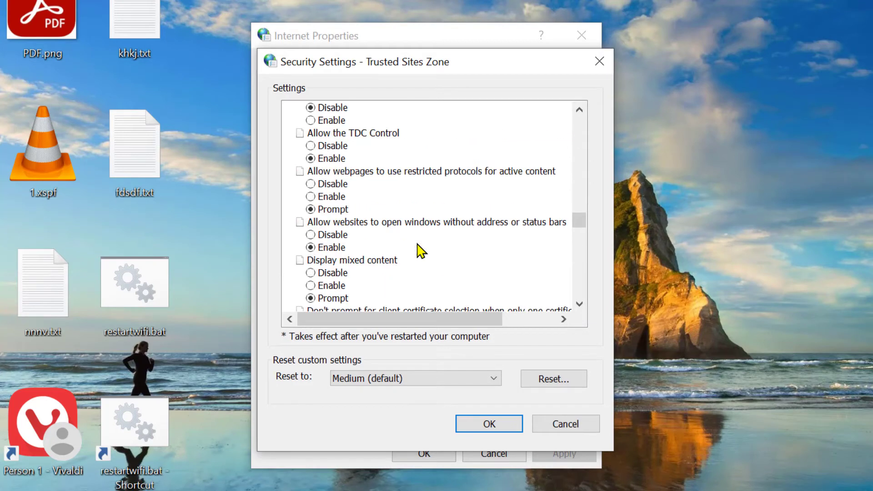
pyautogui.scroll(-4, 420, 249)
pyautogui.scroll(-4, 419, 249)
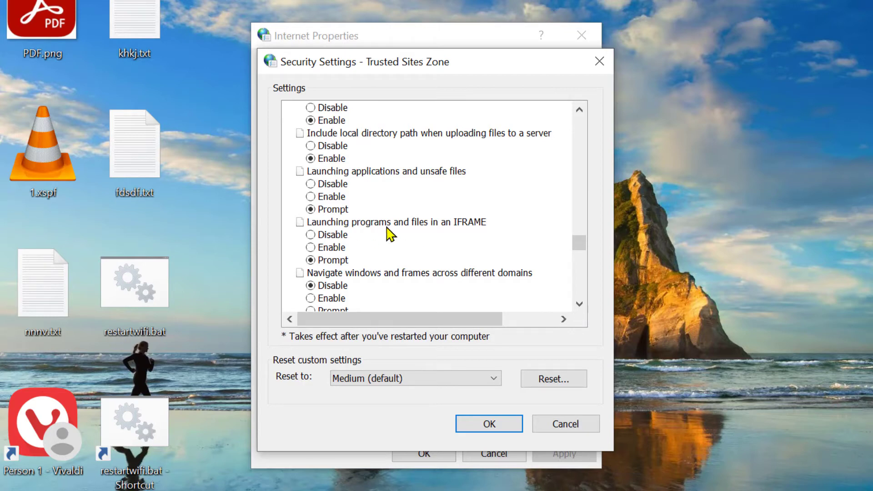
pyautogui.click(333, 212)
pyautogui.click(507, 418)
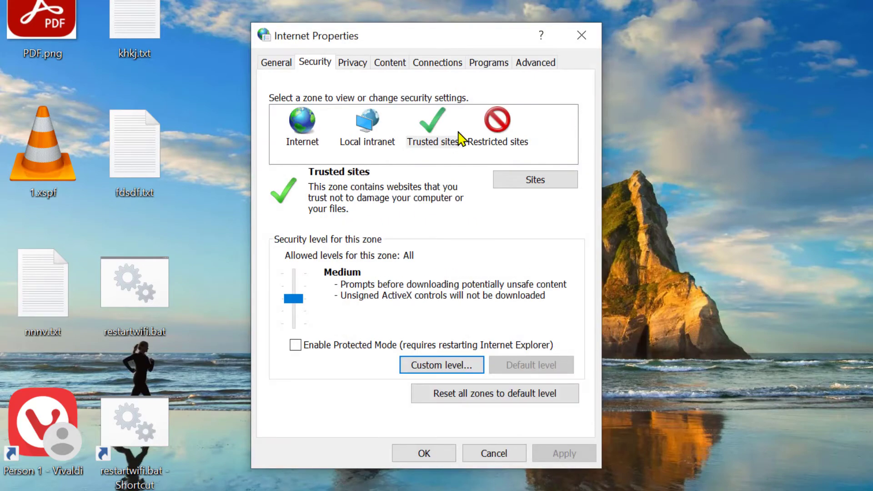
# - Select Restricted sites and set its unsafe-file launching to Prompt (recommended)
pyautogui.click(493, 142)
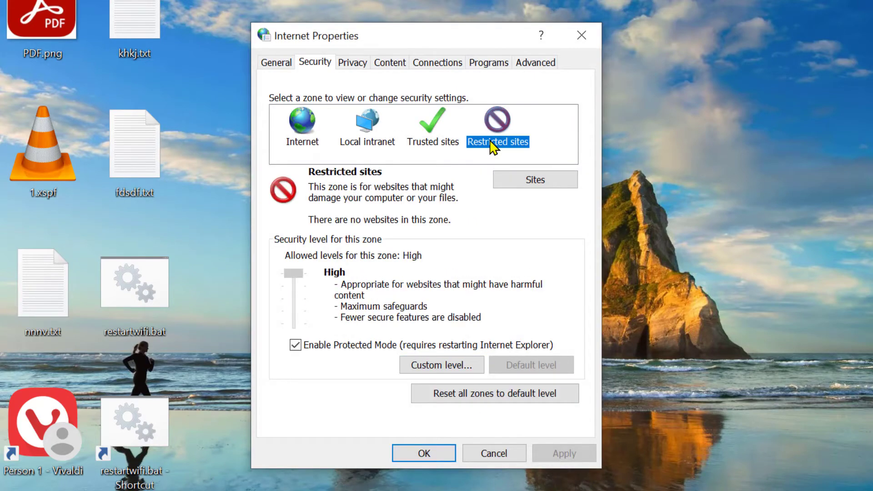
pyautogui.click(441, 365)
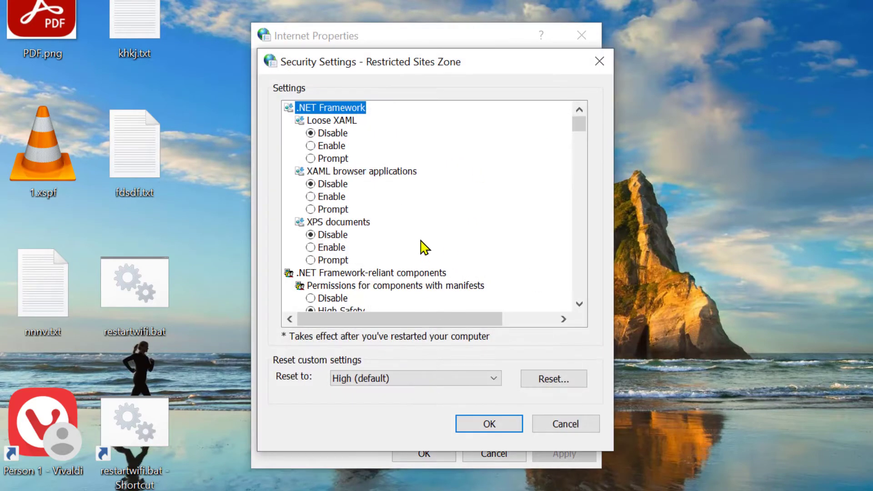
pyautogui.scroll(-3, 423, 246)
pyautogui.scroll(-3, 421, 246)
pyautogui.scroll(-3, 421, 246)
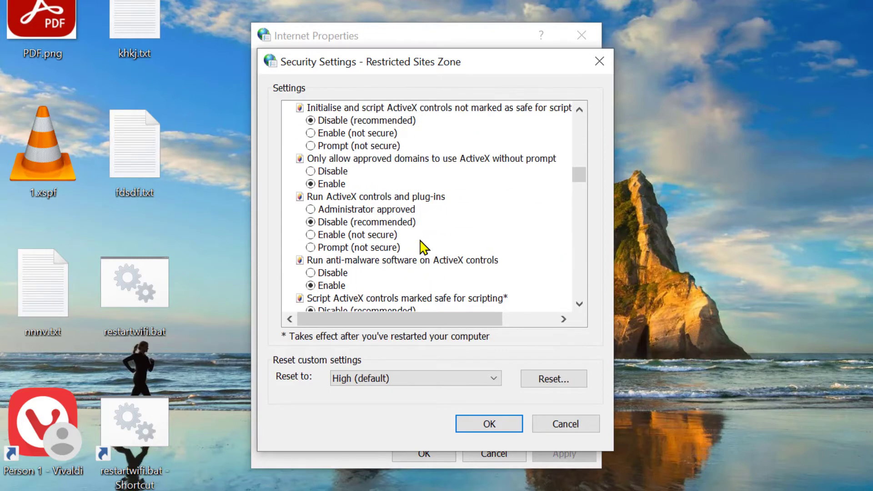
pyautogui.scroll(-3, 422, 246)
pyautogui.scroll(-3, 422, 245)
pyautogui.scroll(-3, 422, 246)
pyautogui.scroll(-4, 422, 246)
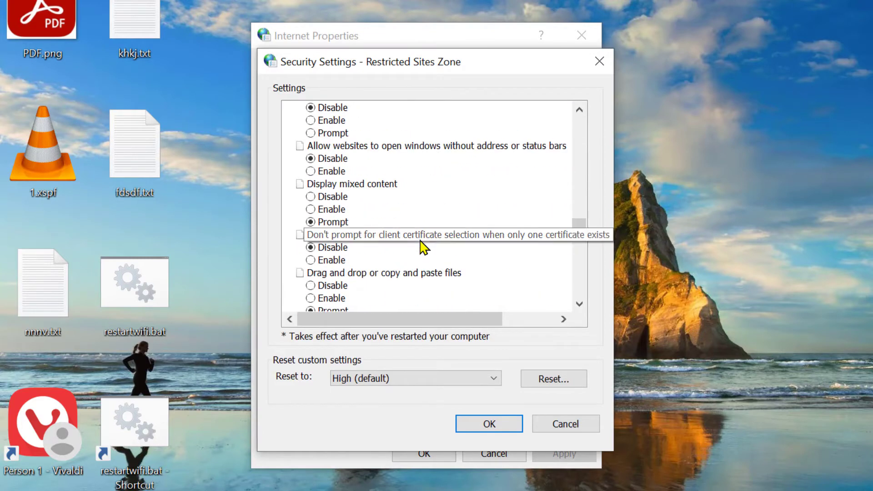
pyautogui.scroll(-3, 422, 245)
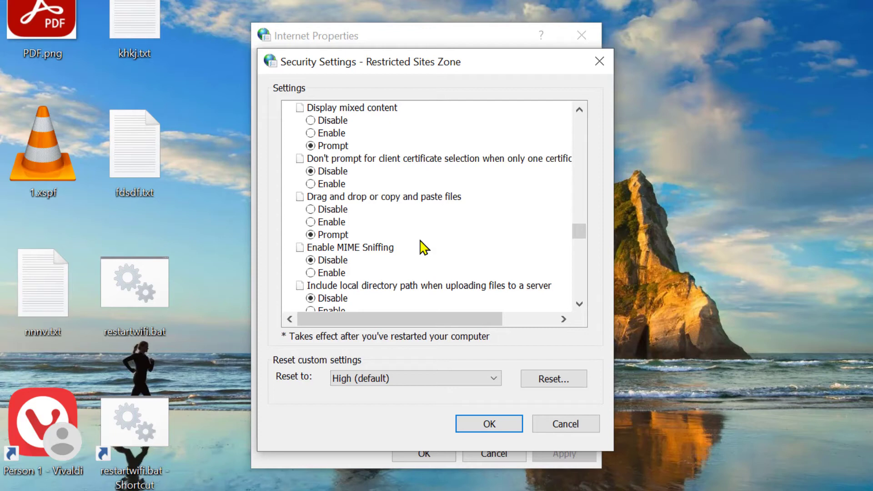
pyautogui.scroll(-3, 422, 246)
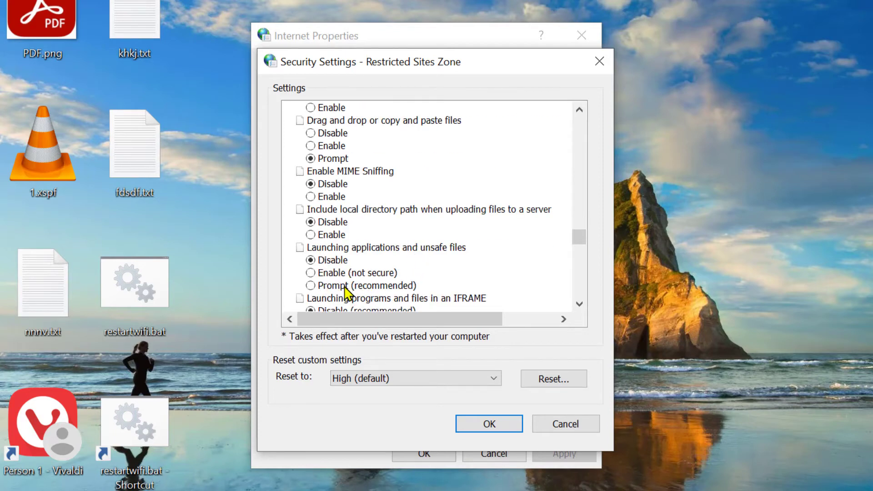
pyautogui.click(346, 287)
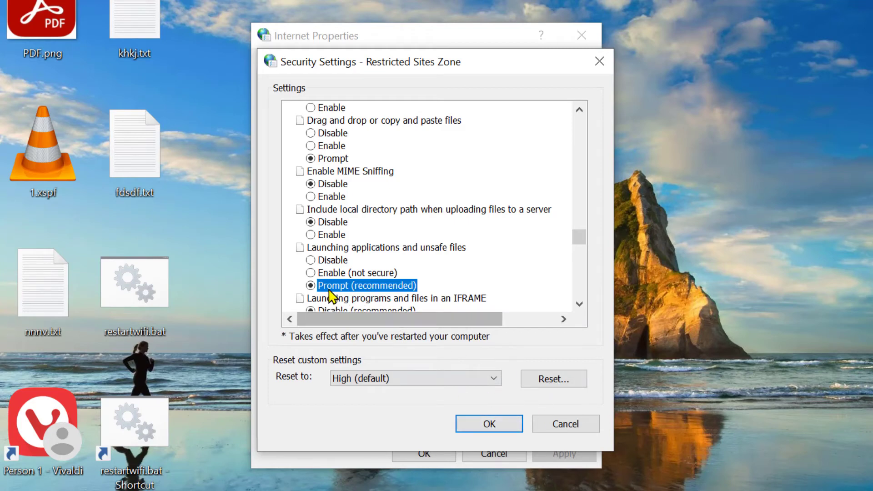
# - Save, confirm and apply the Restricted sites change, then close Internet Properties
pyautogui.click(490, 424)
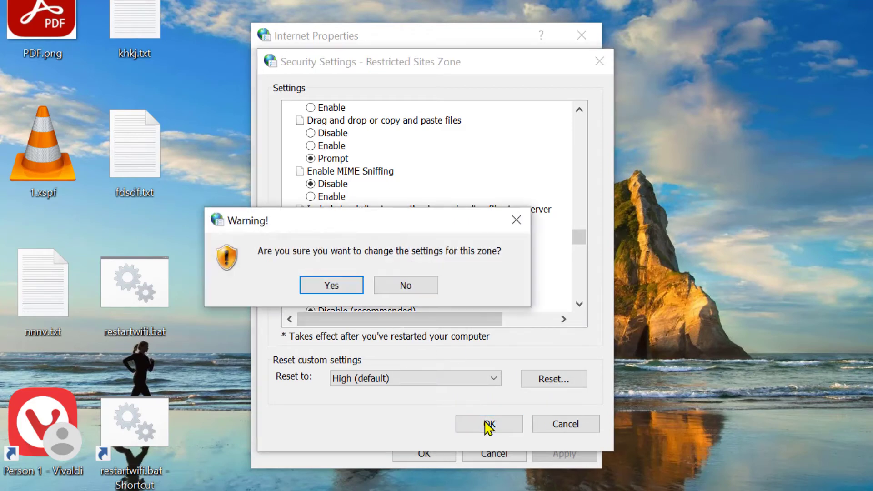
pyautogui.click(334, 285)
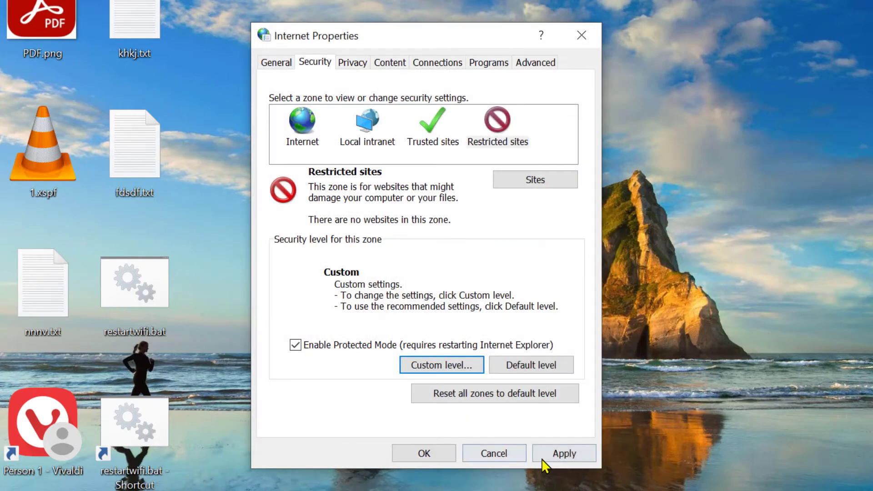
pyautogui.click(564, 453)
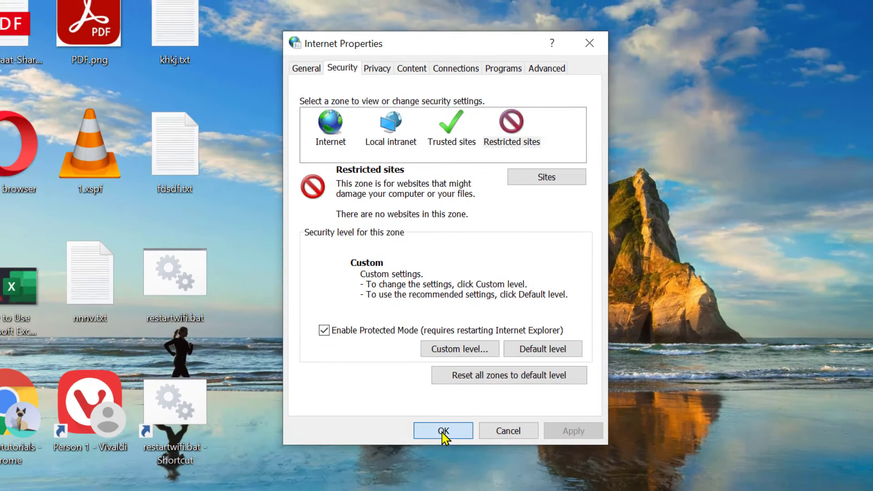
pyautogui.click(424, 453)
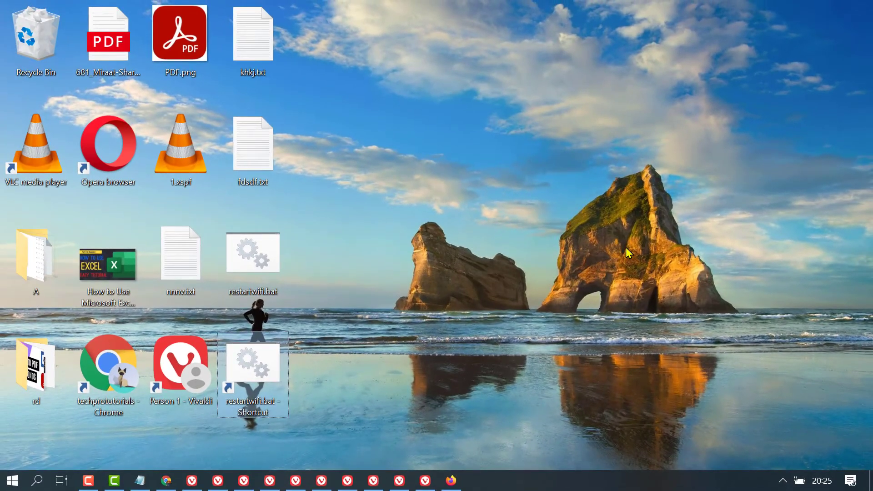
# - Search Windows for 'regedit' and launch the Registry Editor best match
pyautogui.click(37, 480)
pyautogui.write('re')
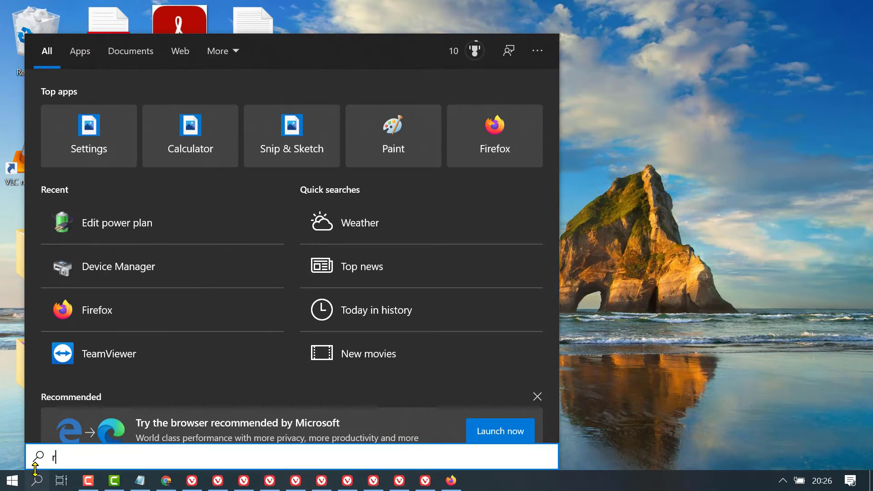
pyautogui.write('gge')
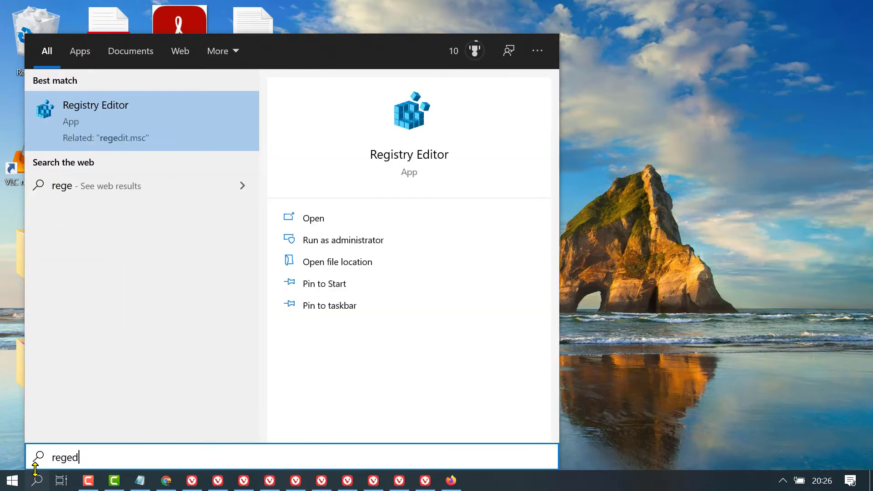
pyautogui.write('dit')
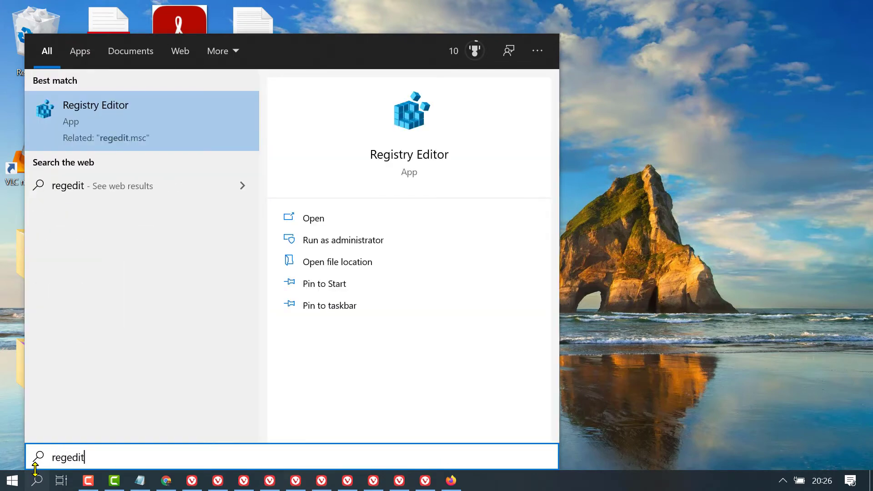
pyautogui.click(129, 110)
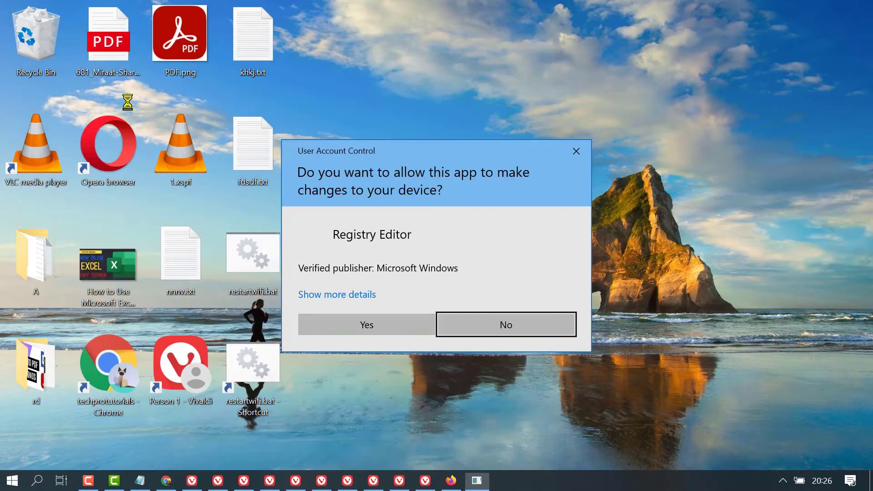
# - Approve UAC, collapse HKEY_CURRENT_USER, and expand HKEY_LOCAL_MACHINE > SOFTWARE > Microsoft > Windows
pyautogui.click(368, 330)
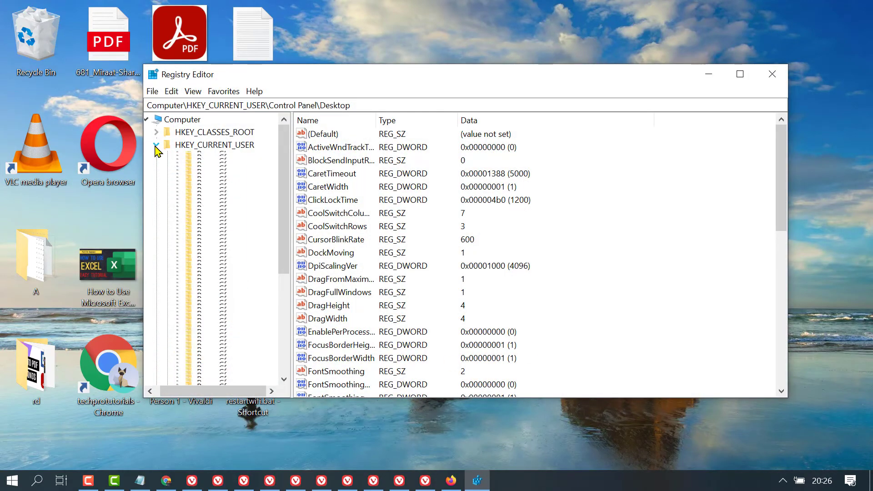
pyautogui.click(167, 145)
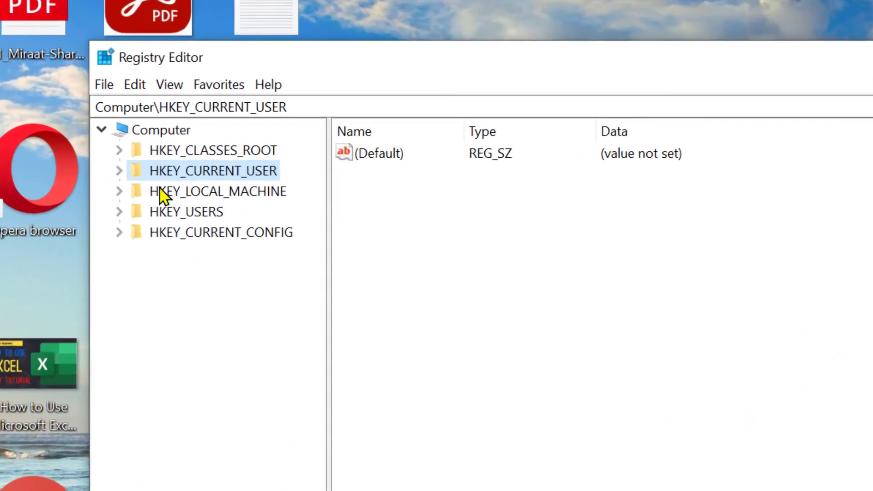
pyautogui.click(150, 166)
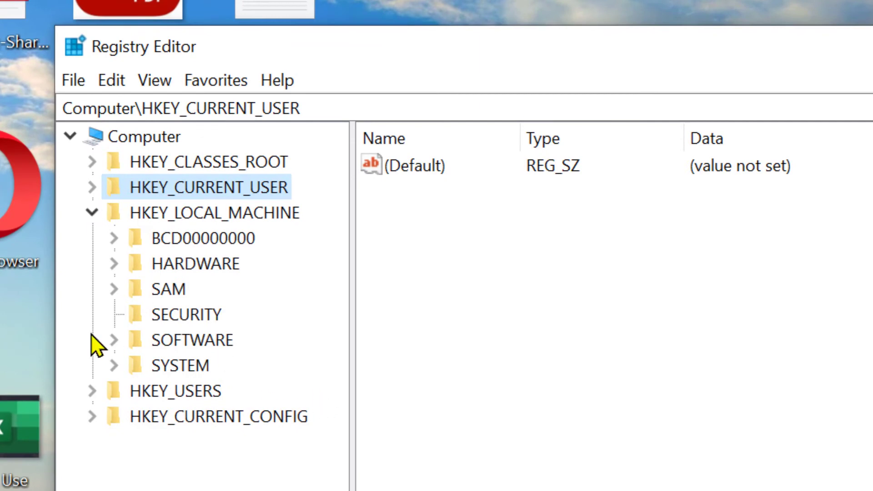
pyautogui.click(113, 339)
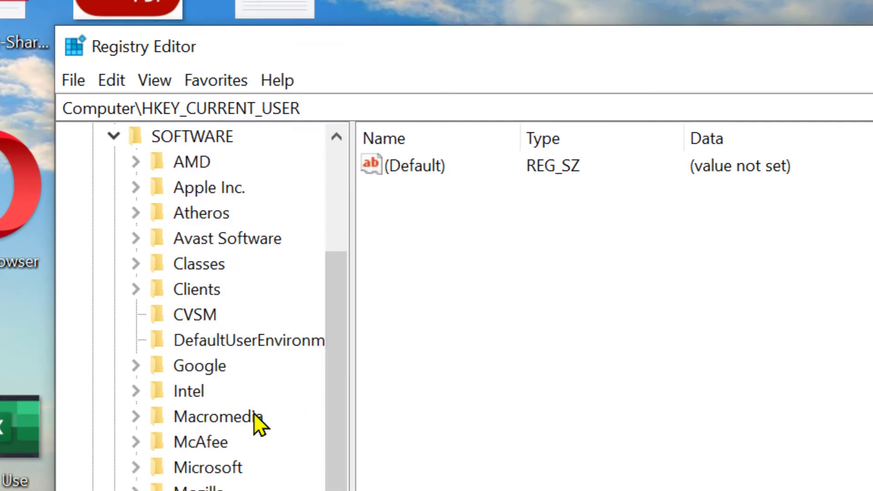
pyautogui.click(137, 470)
pyautogui.moveTo(337, 201); pyautogui.dragTo(335, 489)
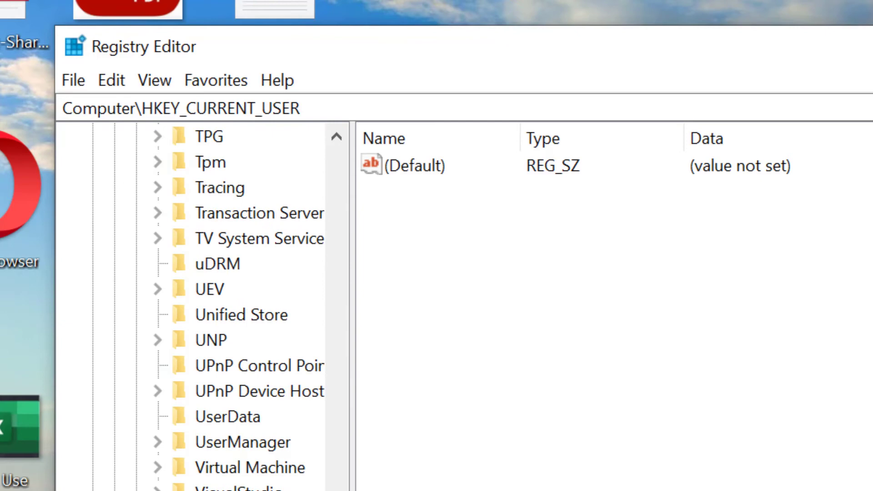
pyautogui.scroll(-3, 205, 341)
pyautogui.doubleClick(171, 437)
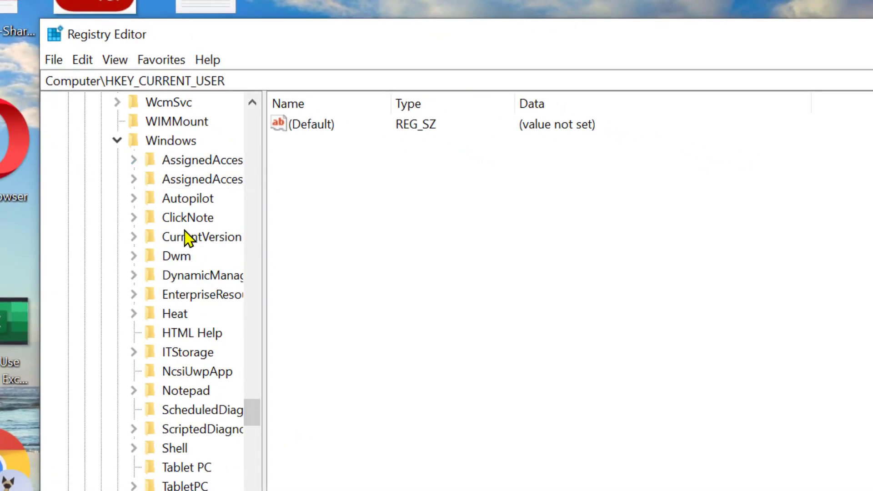
# - Expand CurrentVersion\Policies, widen the tree pane, and select Attachments to show ScanWithAntiVirus = 3
pyautogui.click(134, 237)
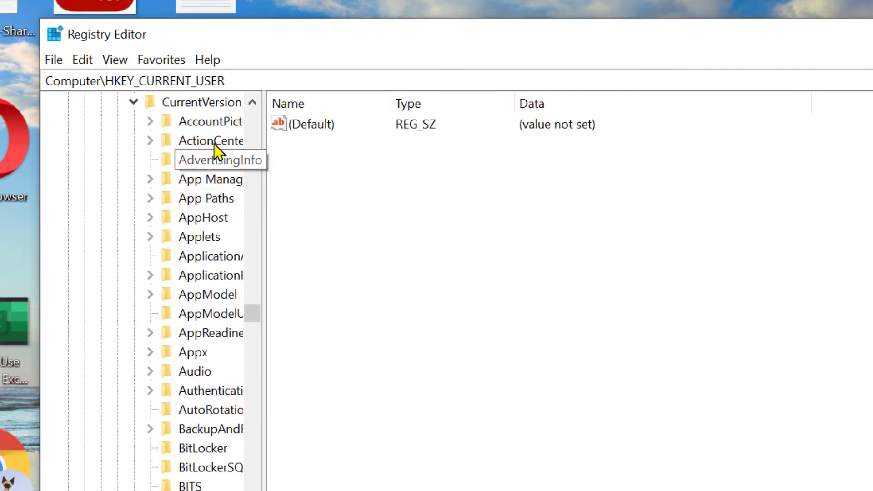
pyautogui.scroll(-2, 204, 279)
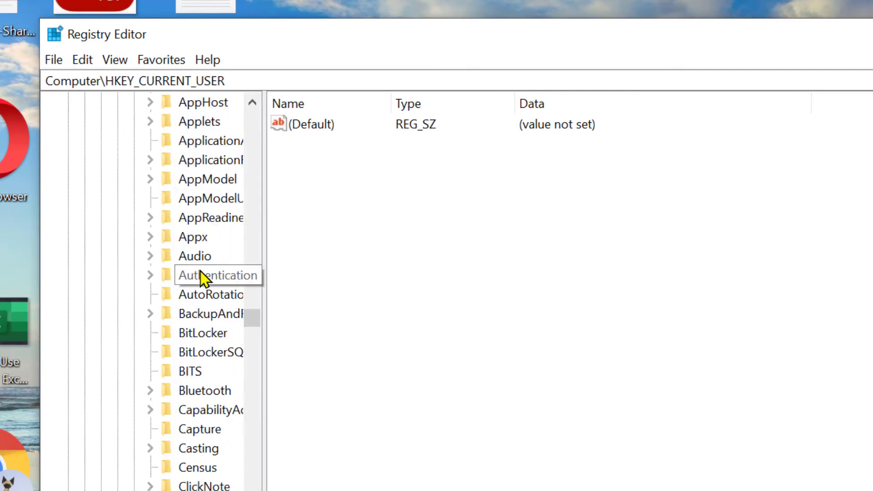
pyautogui.scroll(-3, 205, 278)
pyautogui.scroll(-3, 204, 279)
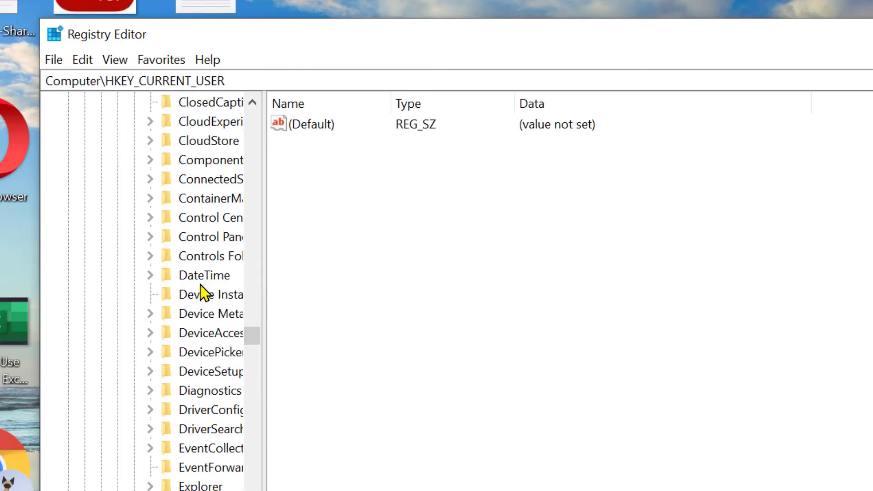
pyautogui.scroll(-3, 205, 286)
pyautogui.scroll(-3, 205, 294)
pyautogui.scroll(-3, 205, 293)
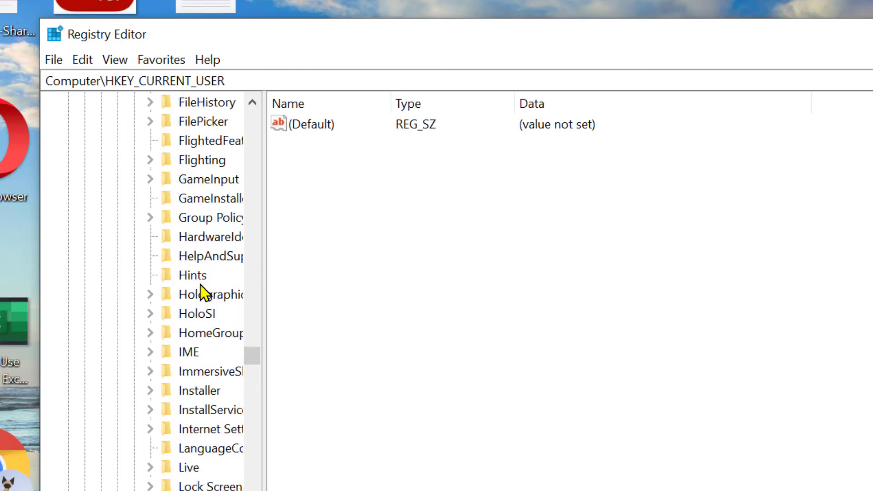
pyautogui.scroll(-3, 205, 293)
pyautogui.scroll(-3, 205, 294)
pyautogui.scroll(-3, 204, 293)
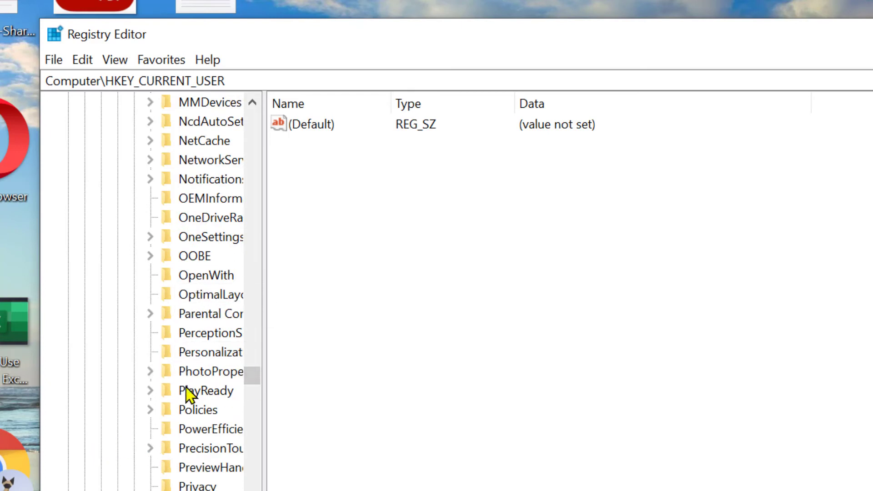
pyautogui.click(151, 410)
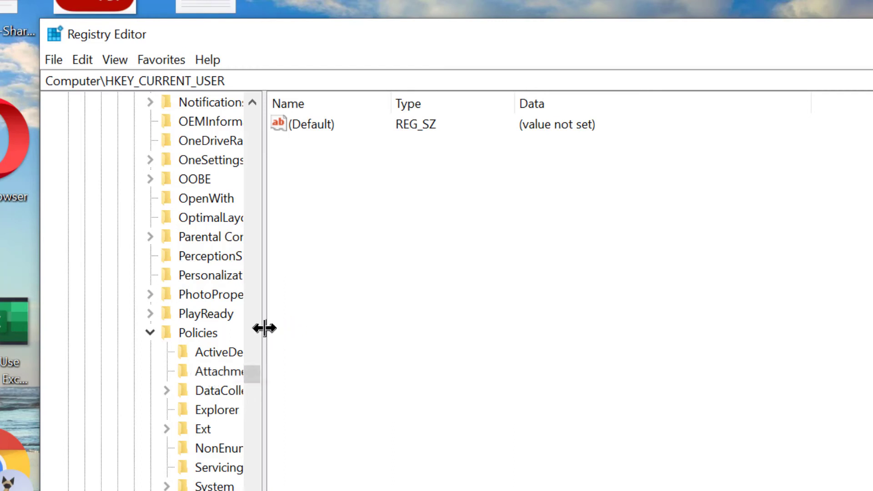
pyautogui.moveTo(265, 328); pyautogui.dragTo(416, 338)
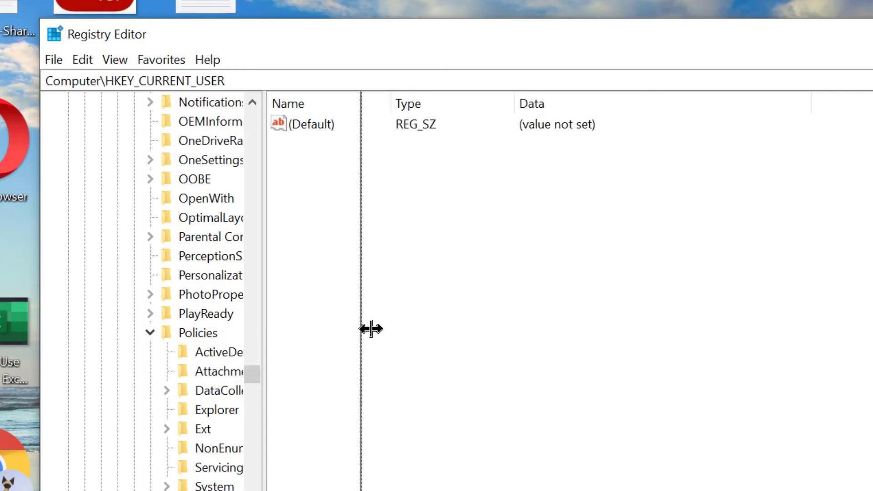
pyautogui.click(226, 372)
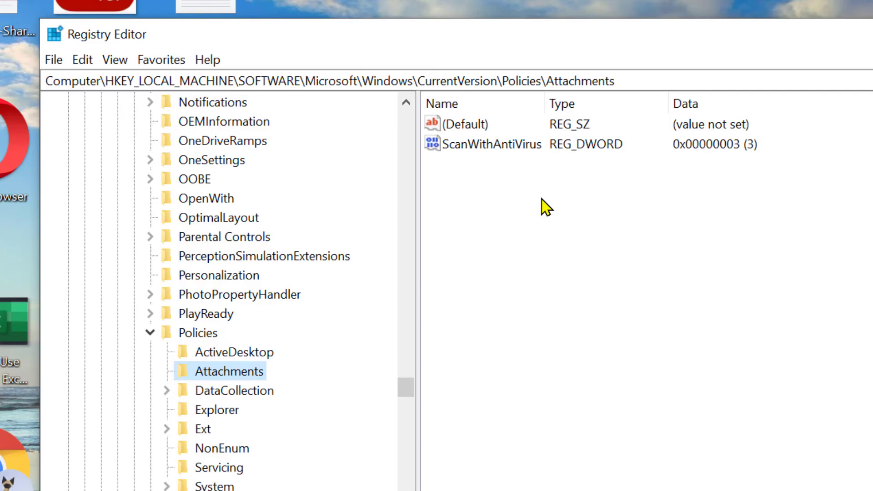
# - Edit the ScanWithAntiVirus DWORD so its value data is 1 instead of 3
pyautogui.rightClick(480, 145)
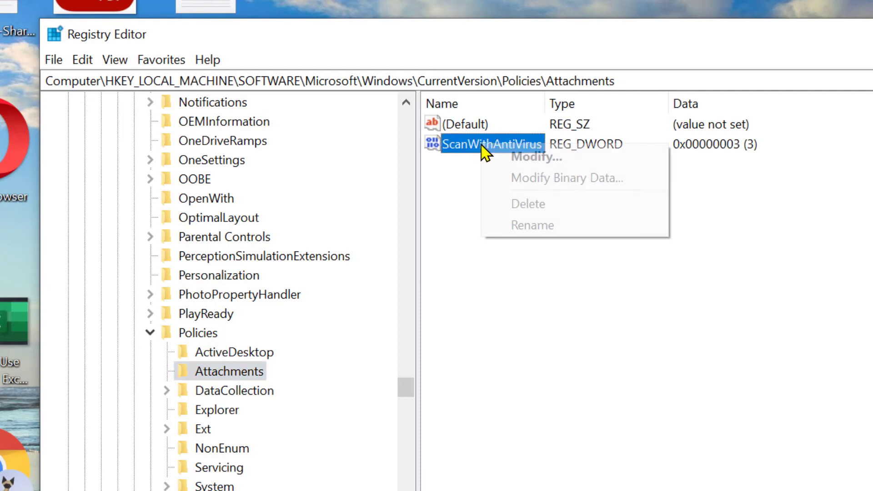
pyautogui.click(559, 162)
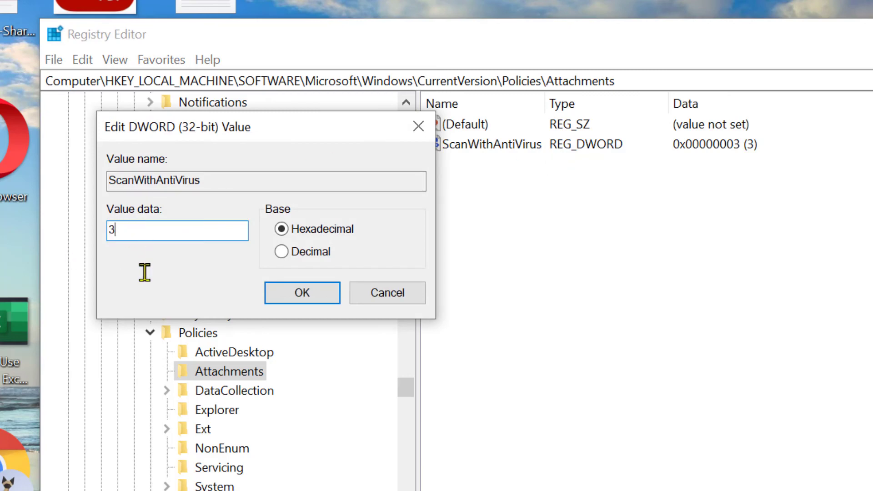
pyautogui.doubleClick(113, 230)
pyautogui.press('BackSpace')
pyautogui.write('1')
pyautogui.click(302, 293)
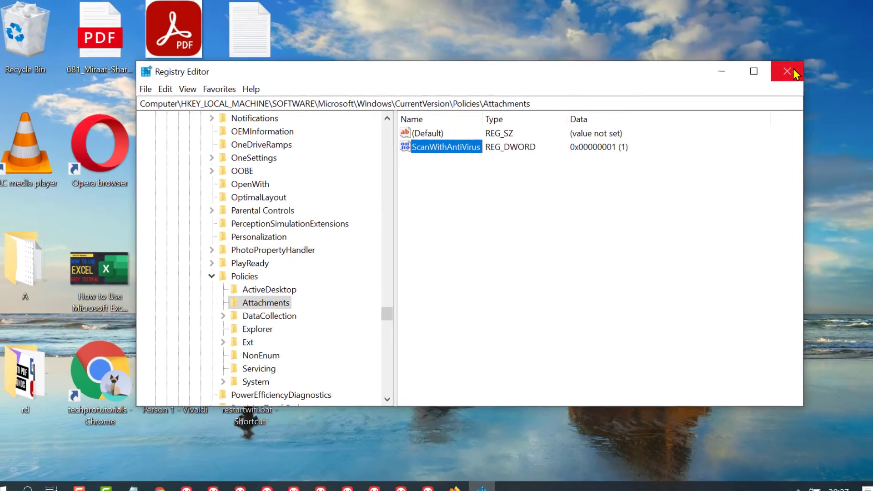
# - Close the Registry Editor window to return to the desktop
pyautogui.click(793, 69)
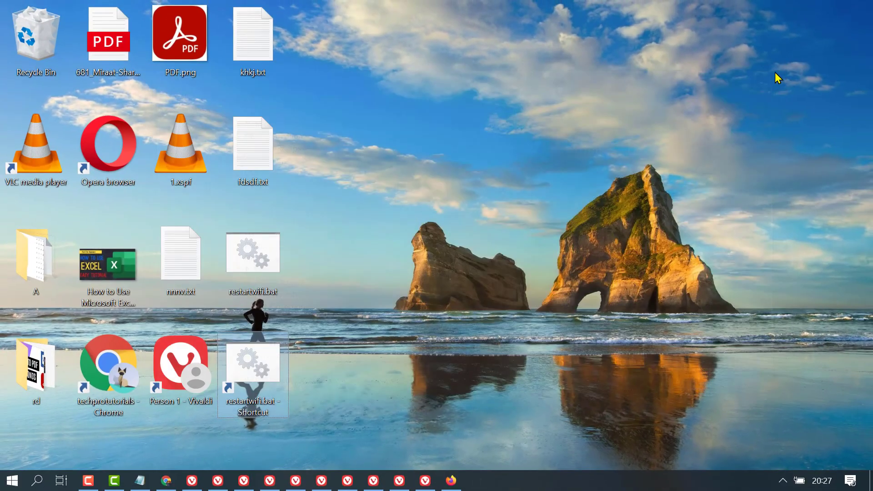